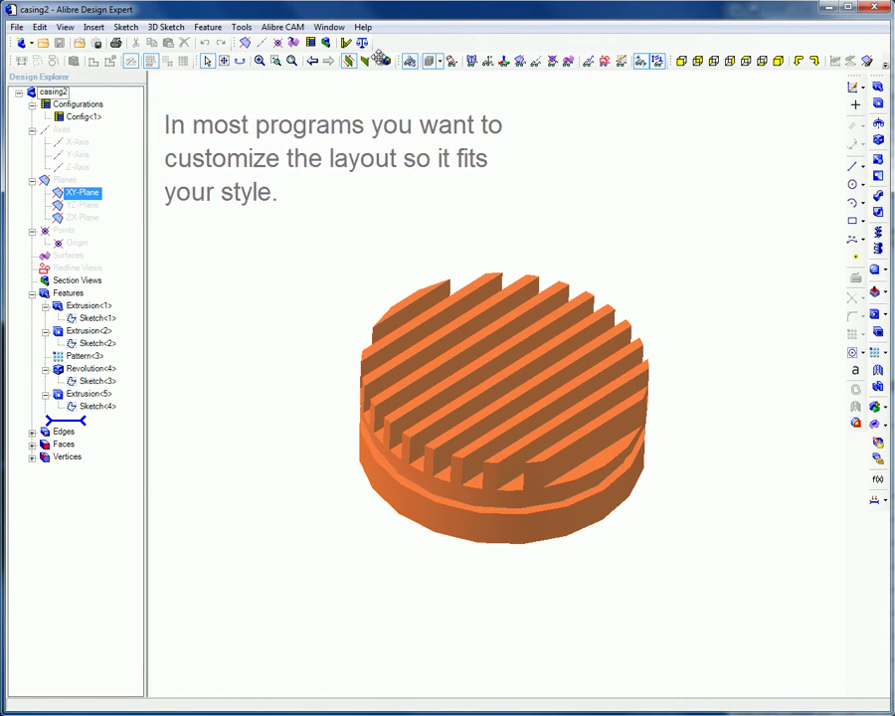
Show the Filters and PDF Publishing toolbars and merge the third toolbar row into row 2
right_click(552, 62)
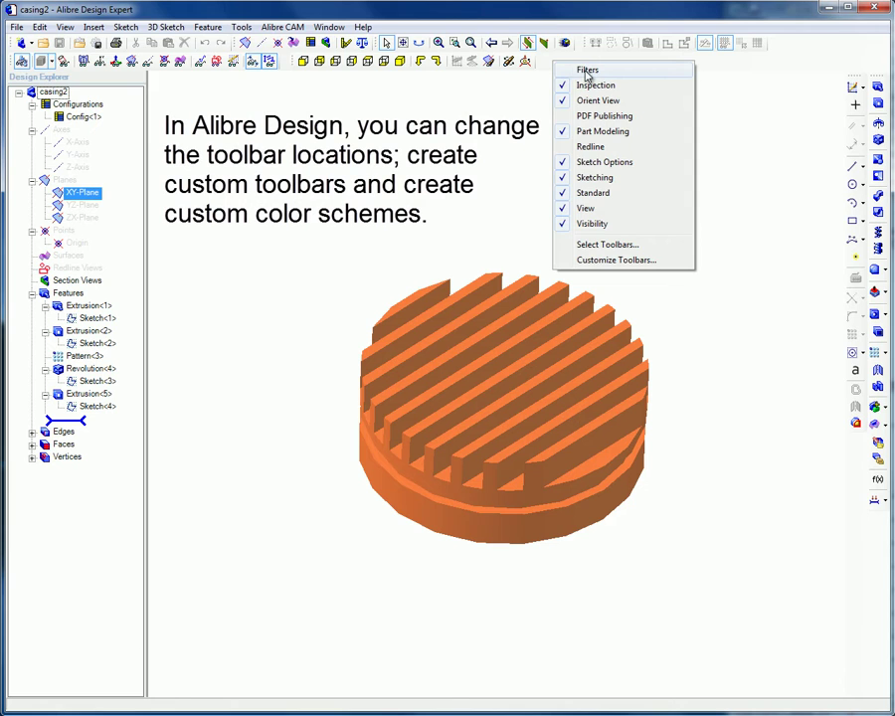
left_click(587, 69)
right_click(563, 64)
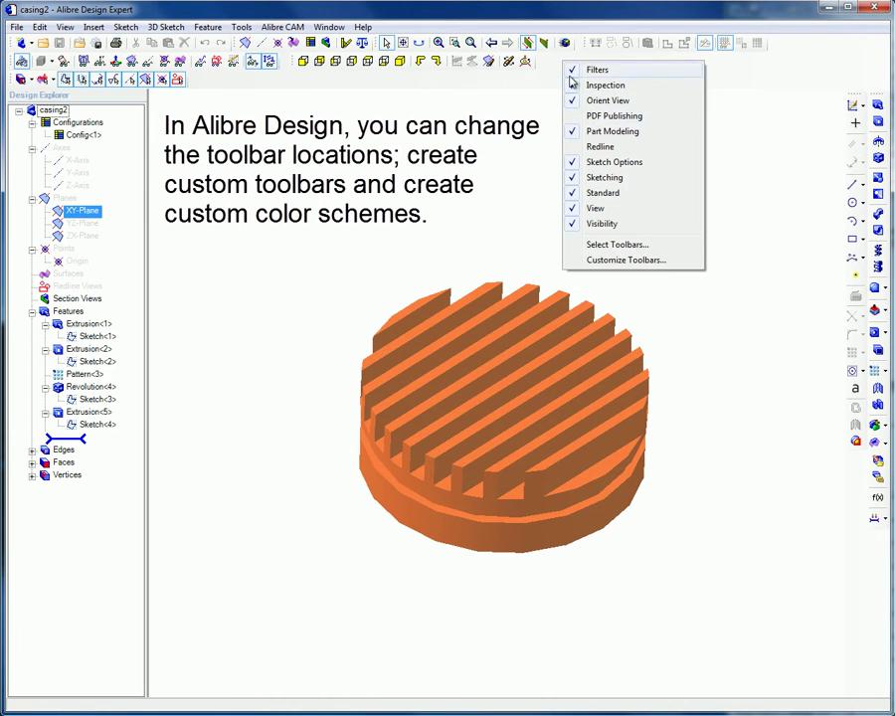
left_click(598, 115)
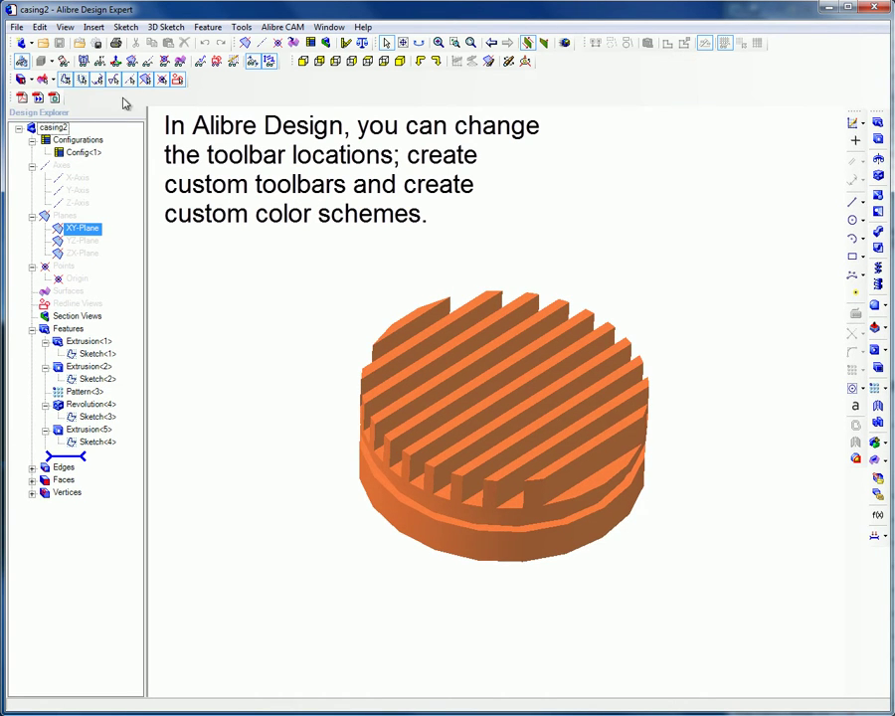
left_click_drag(12, 79, 293, 61)
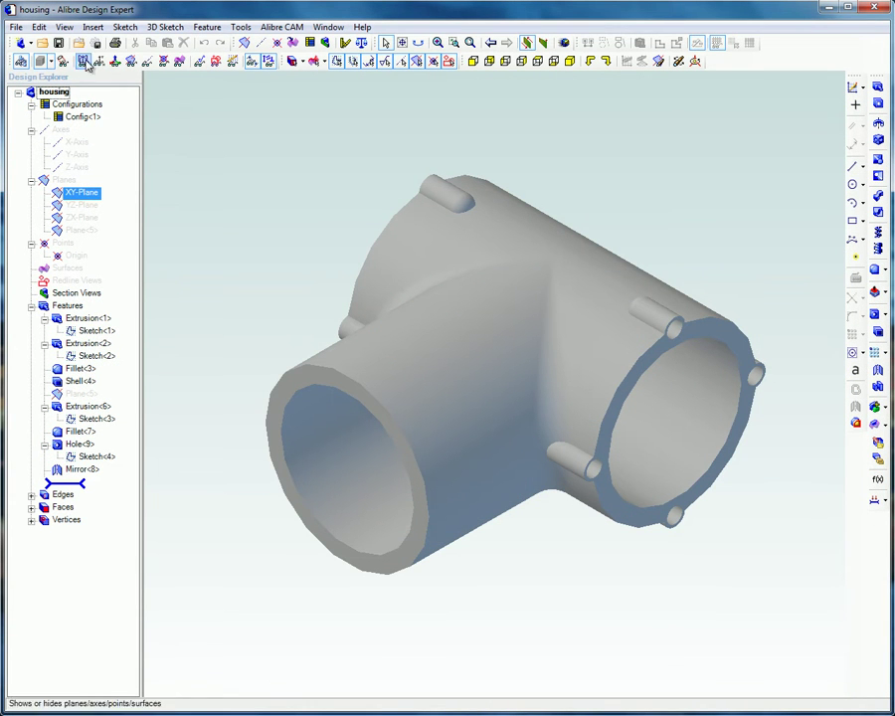
Open Customize Toolbars from the View menu, close it, then reopen it from the toolbar context menu
left_click(66, 28)
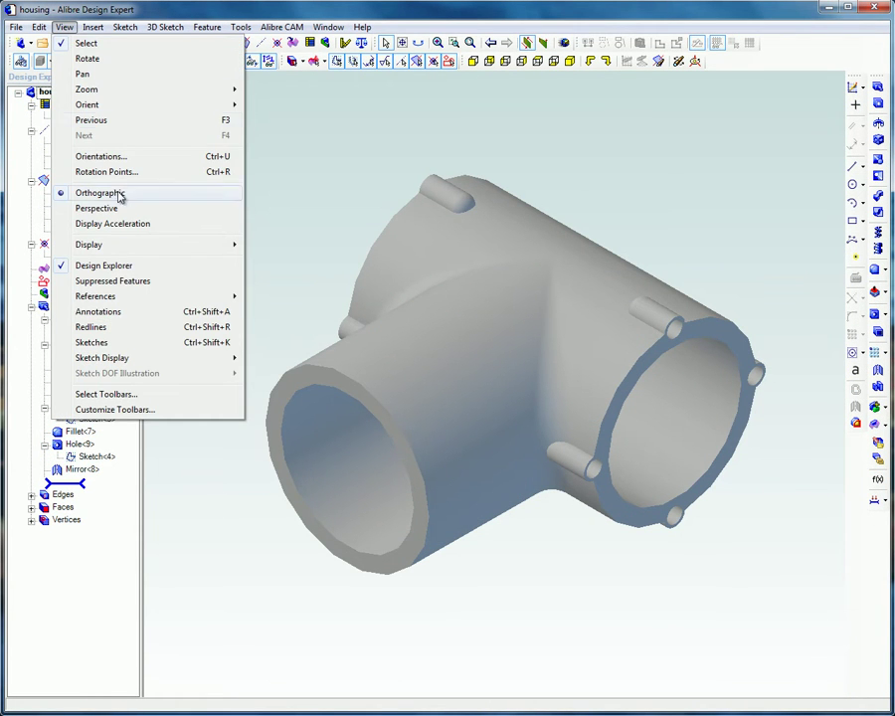
left_click(137, 409)
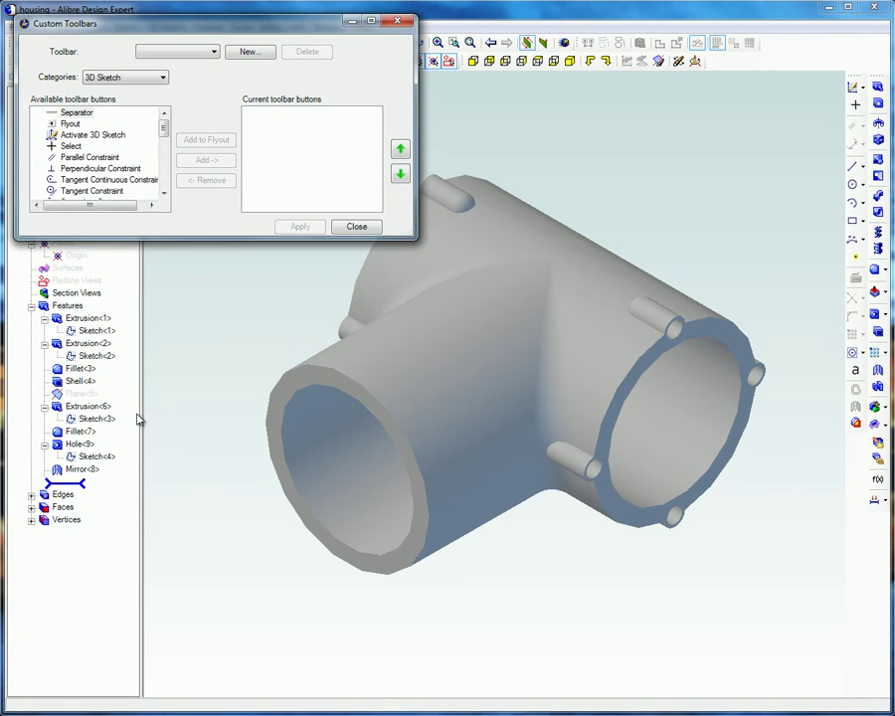
left_click(356, 228)
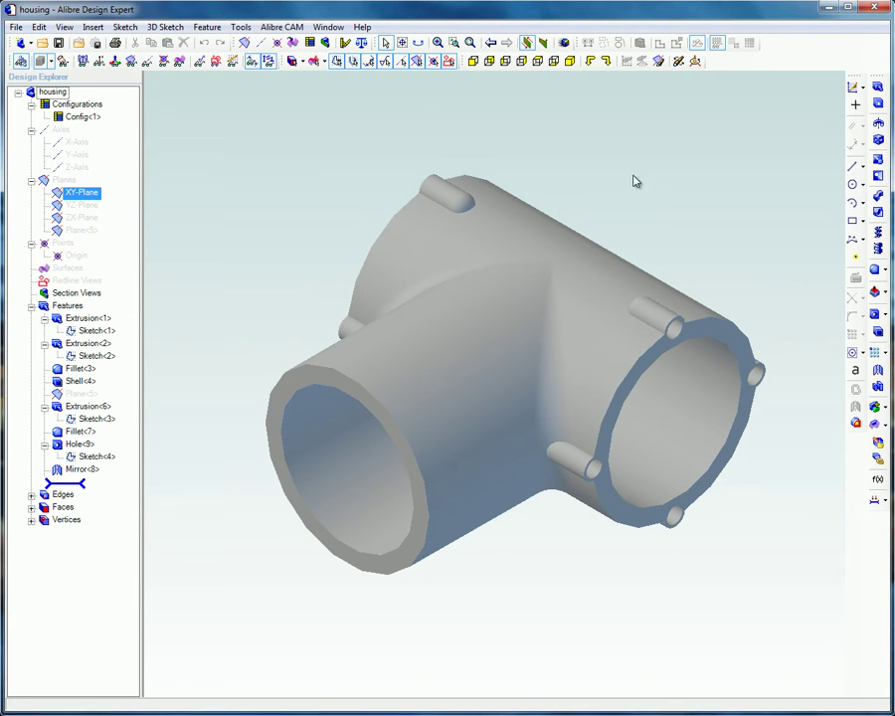
right_click(744, 68)
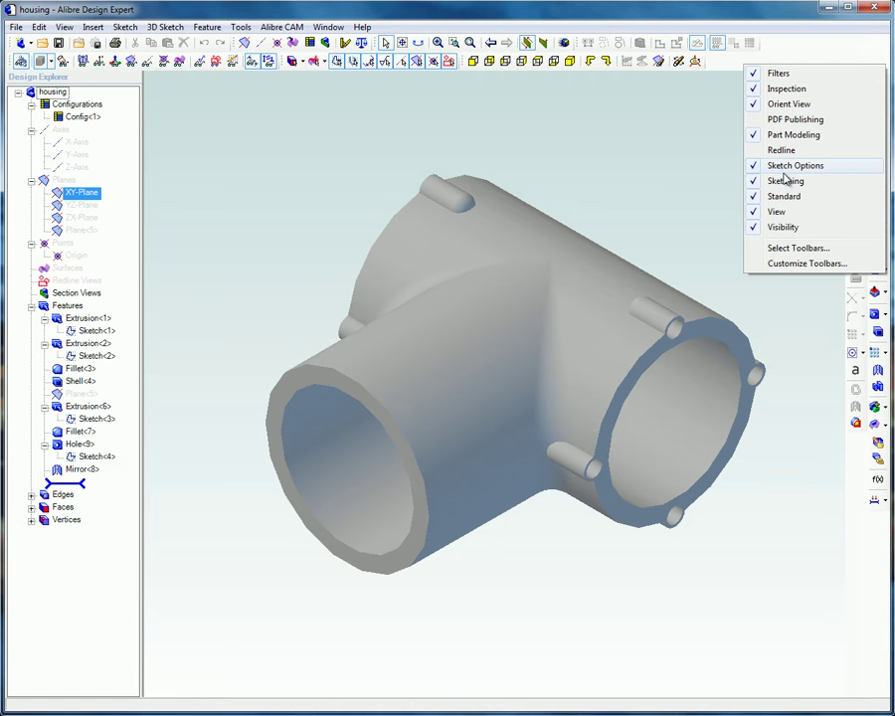
left_click(782, 263)
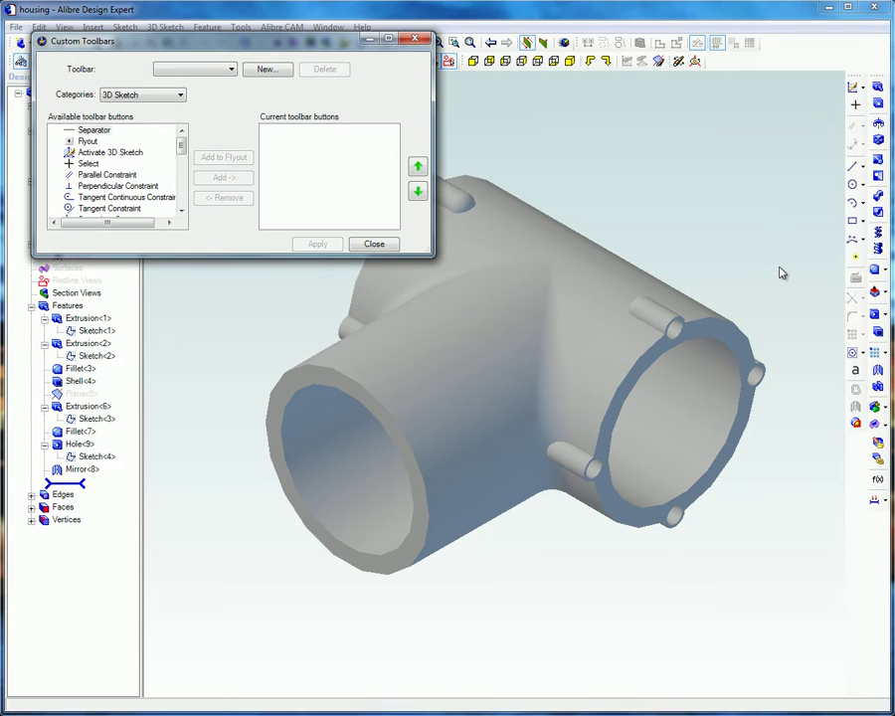
Create a new toolbar named 'Thin Features' with no Copy From source, docked at the top
left_click(266, 70)
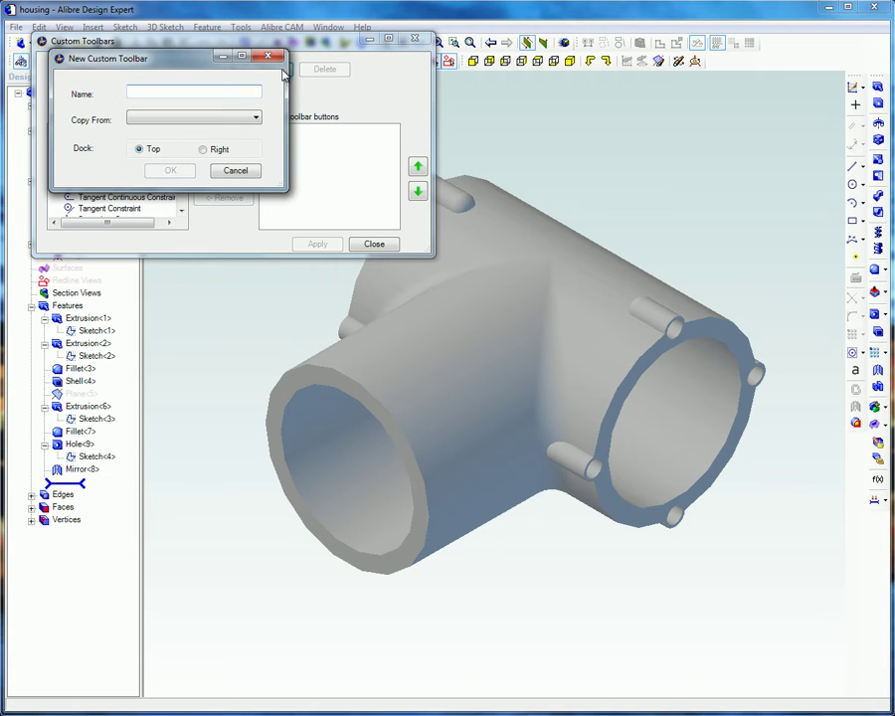
type("Thin F")
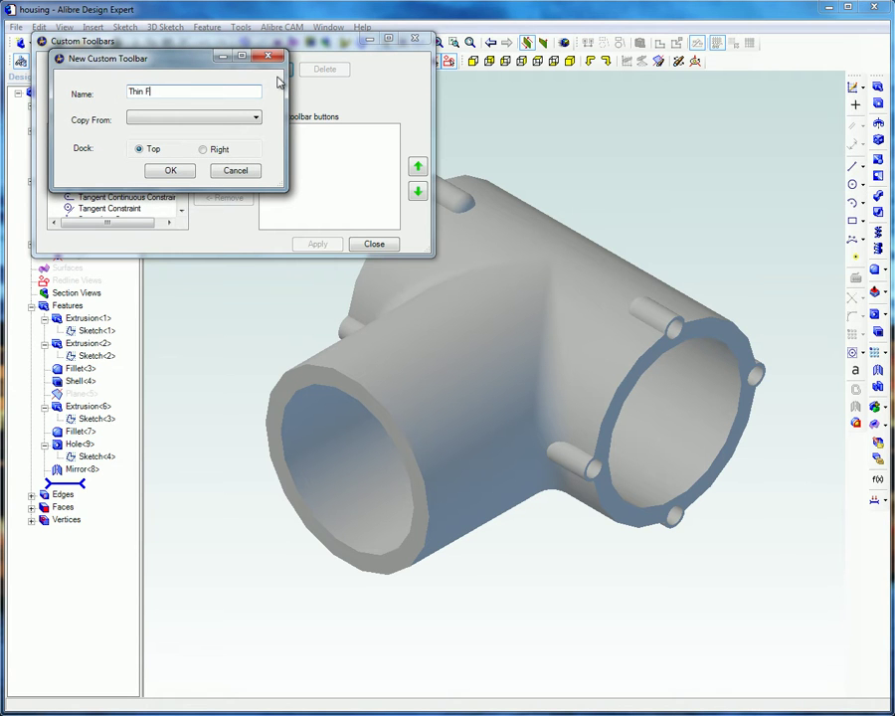
type("eatures")
left_click(255, 118)
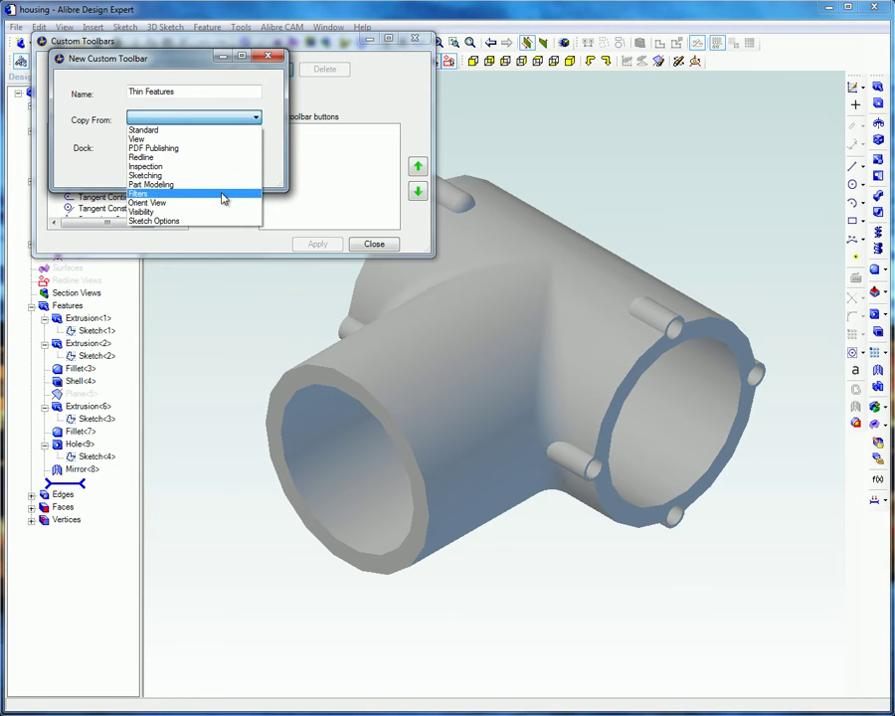
left_click(116, 142)
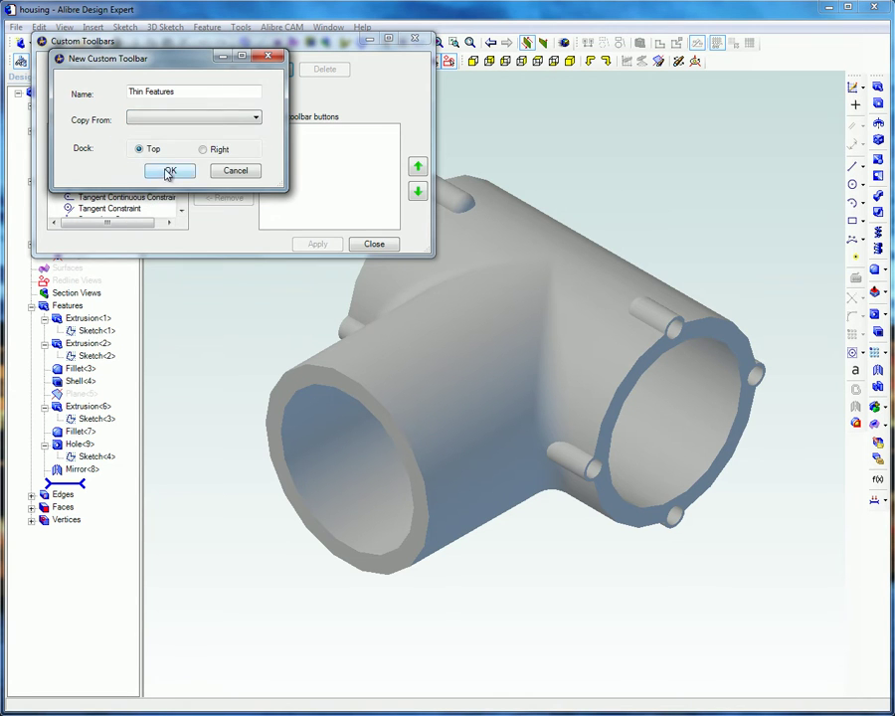
left_click(170, 171)
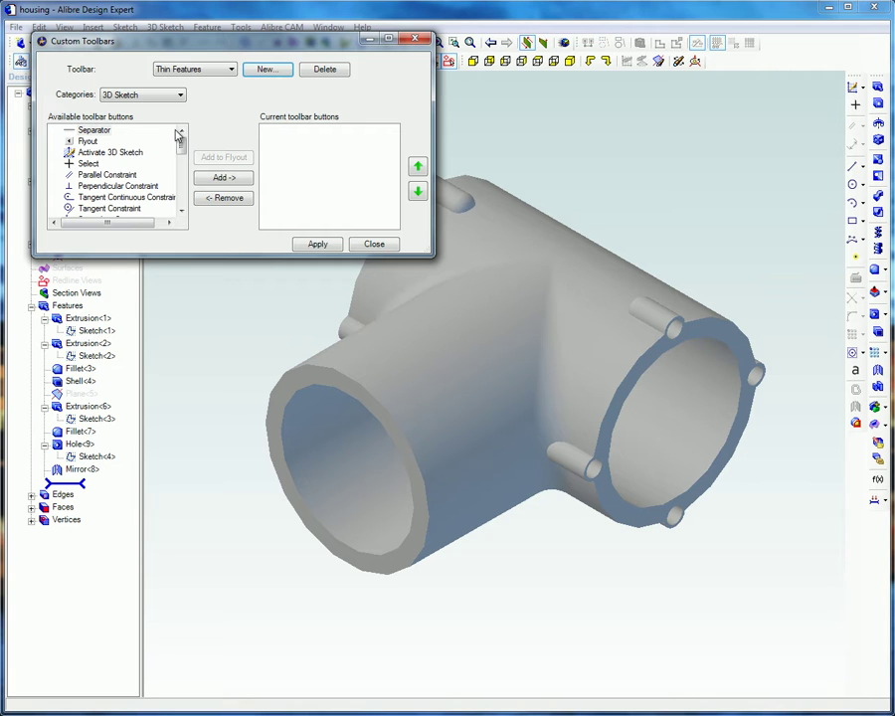
From the Feature category, add Extrude Thin Boss and Revolve Thin Boss to Thin Features
left_click(181, 95)
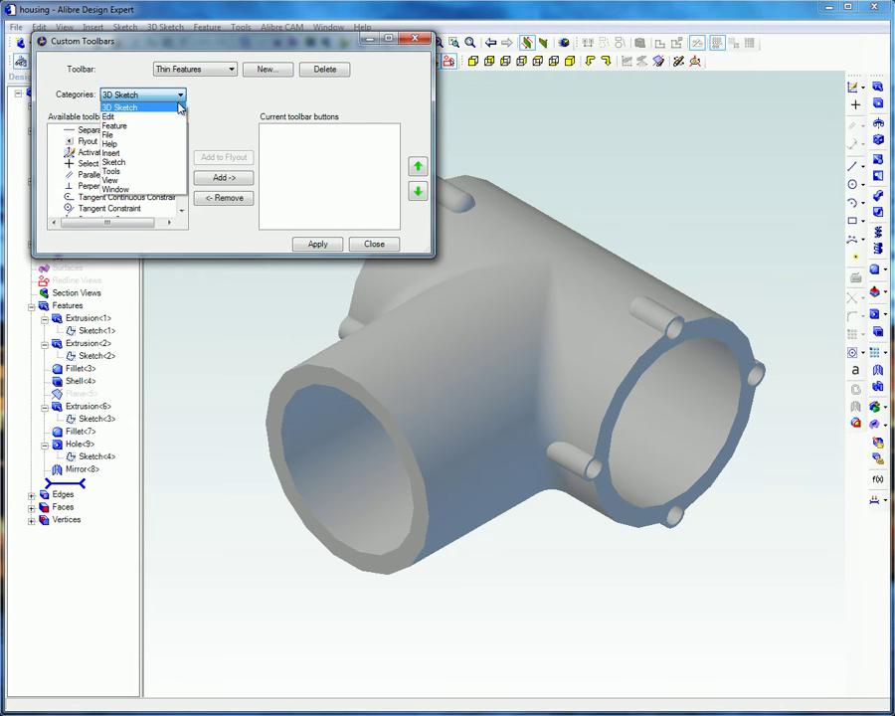
left_click(174, 126)
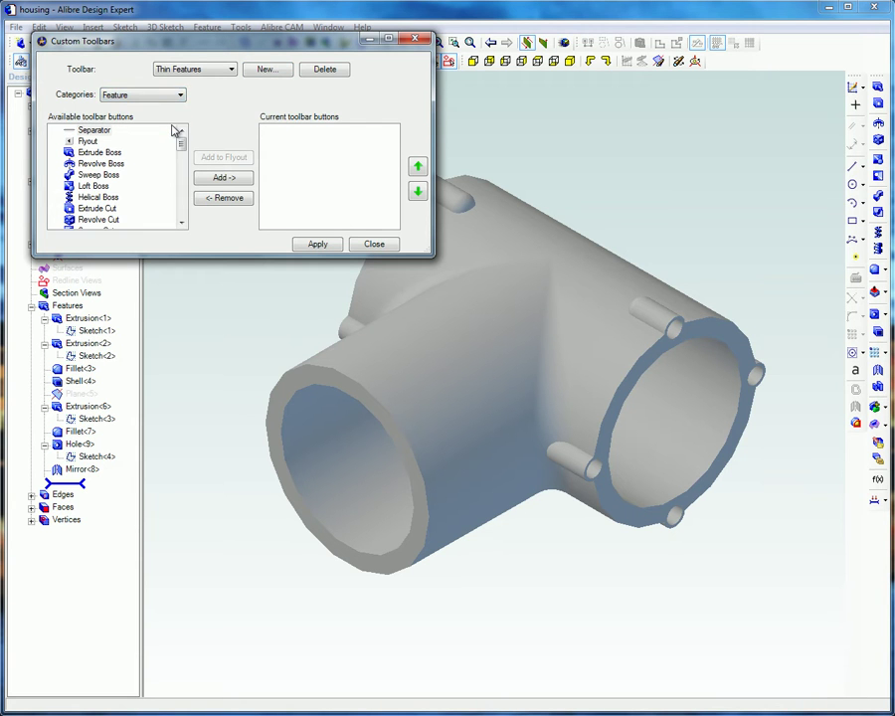
left_click_drag(183, 145, 183, 164)
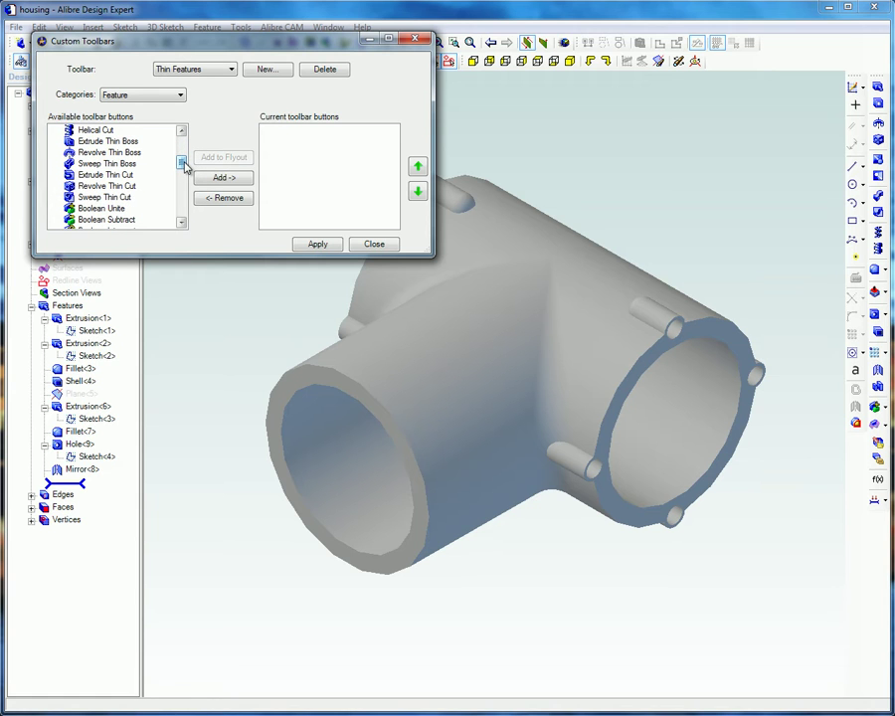
left_click(128, 142)
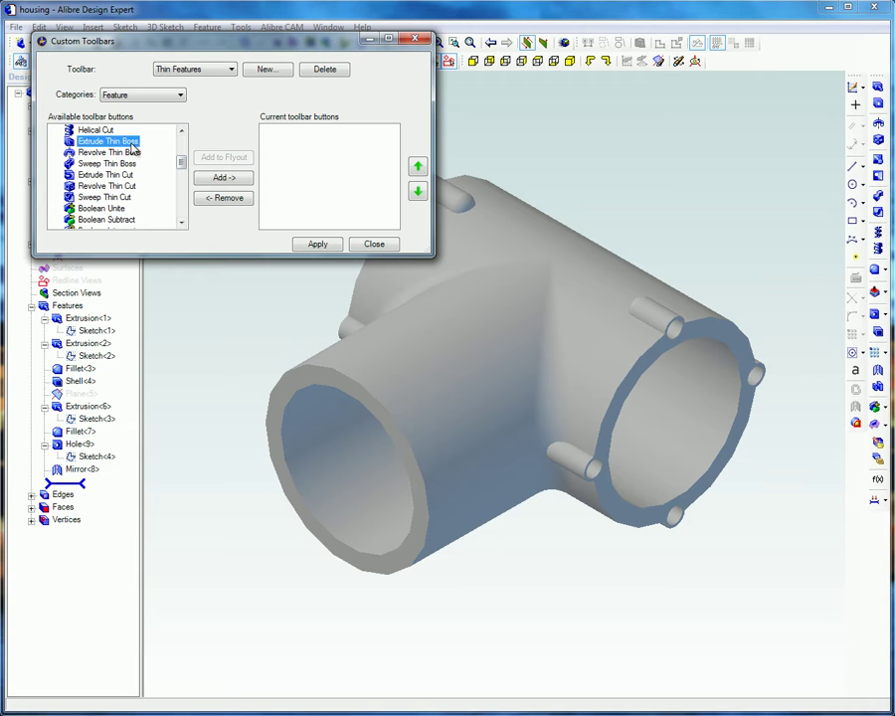
left_click(223, 177)
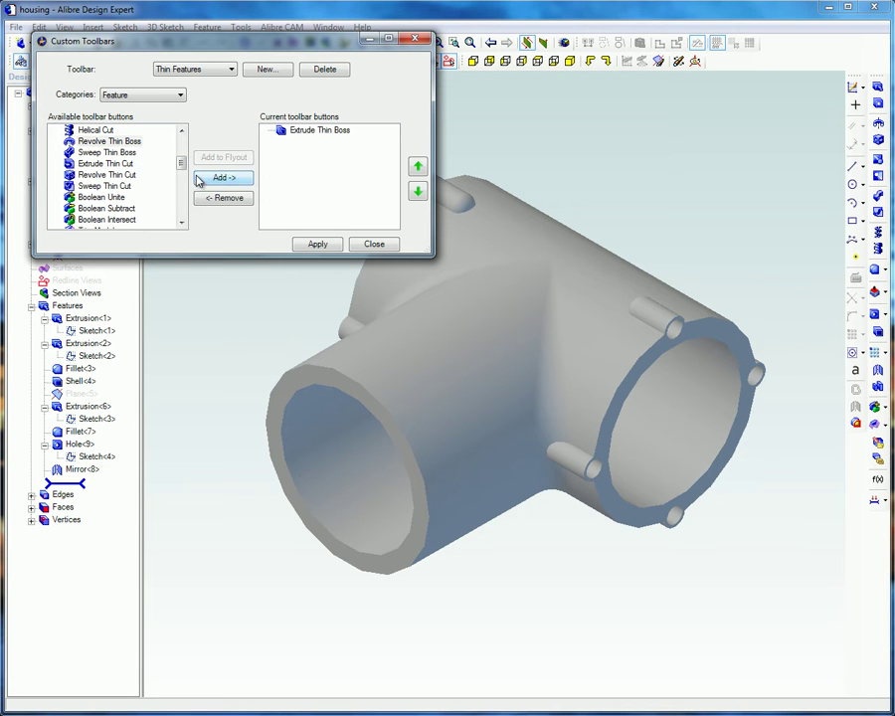
left_click(128, 143)
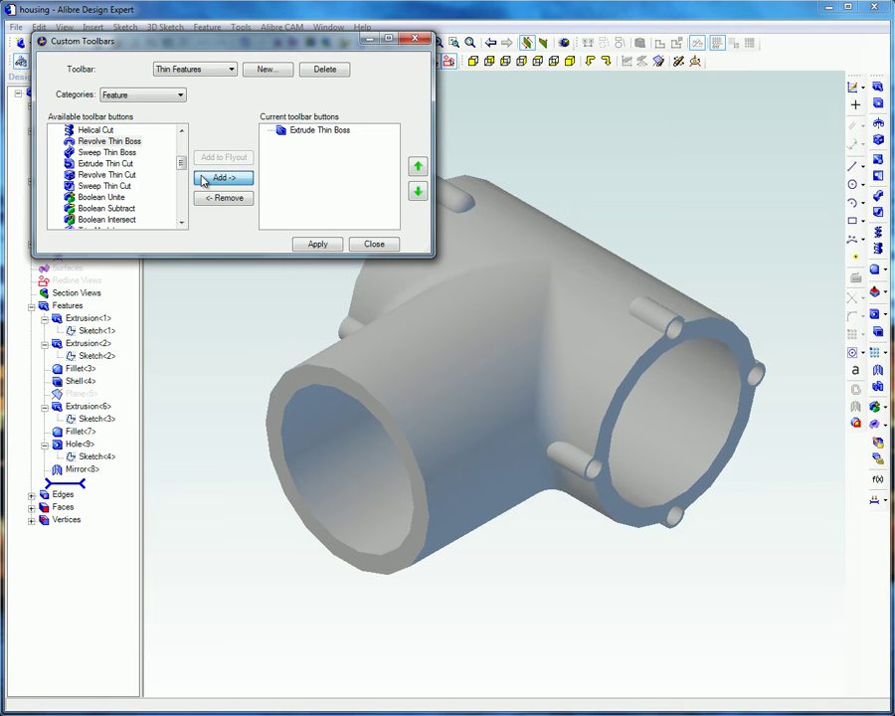
left_click(204, 179)
Add a Flyout to the toolbar containing Sweep Thin Boss and Extrude Thin Cut
scroll(180, 148, "up", 4)
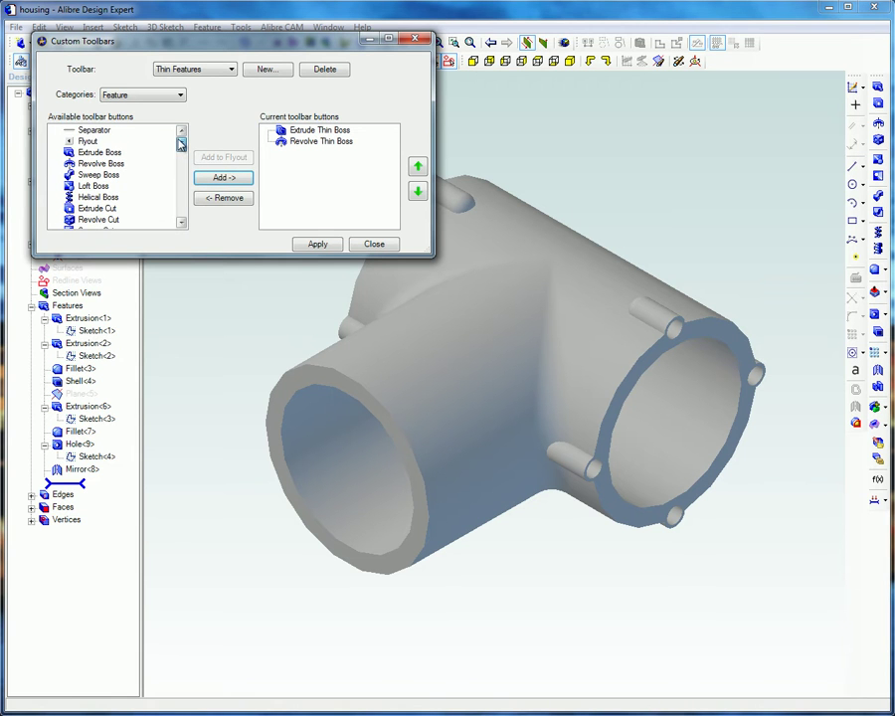
left_click(87, 141)
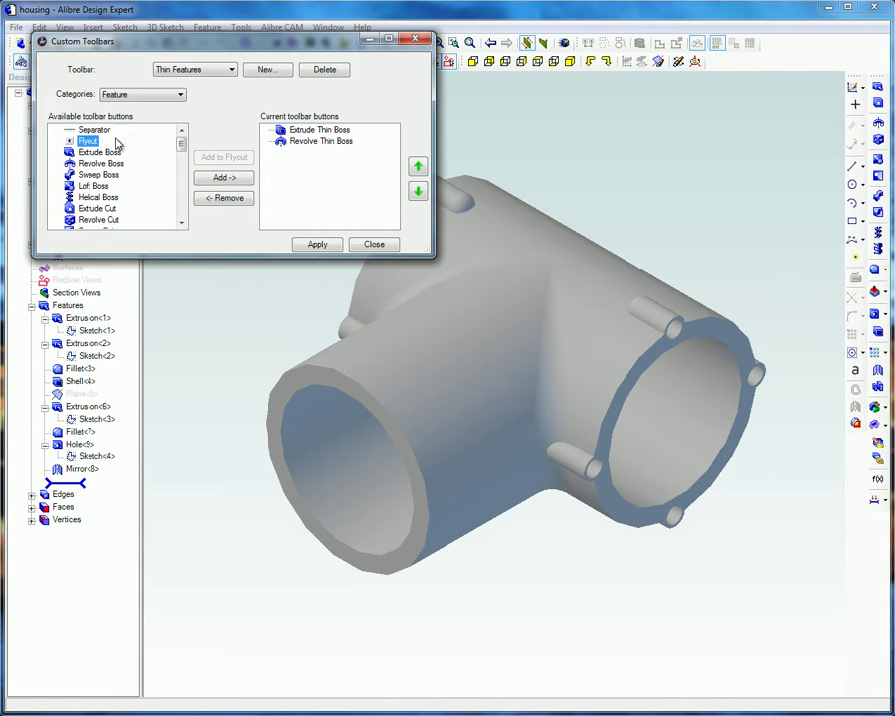
left_click(211, 176)
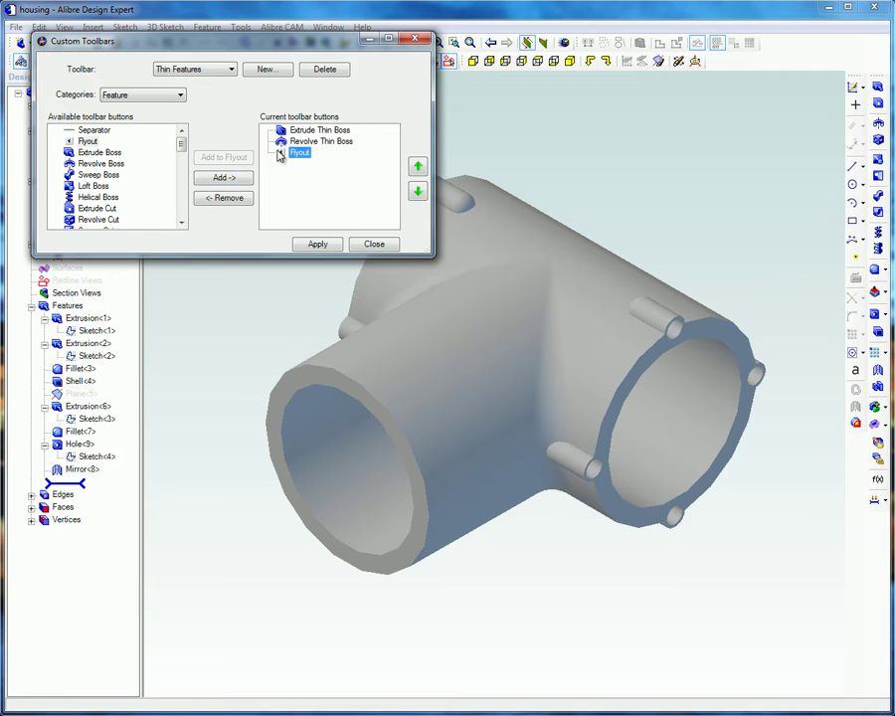
scroll(181, 156, "down", 3)
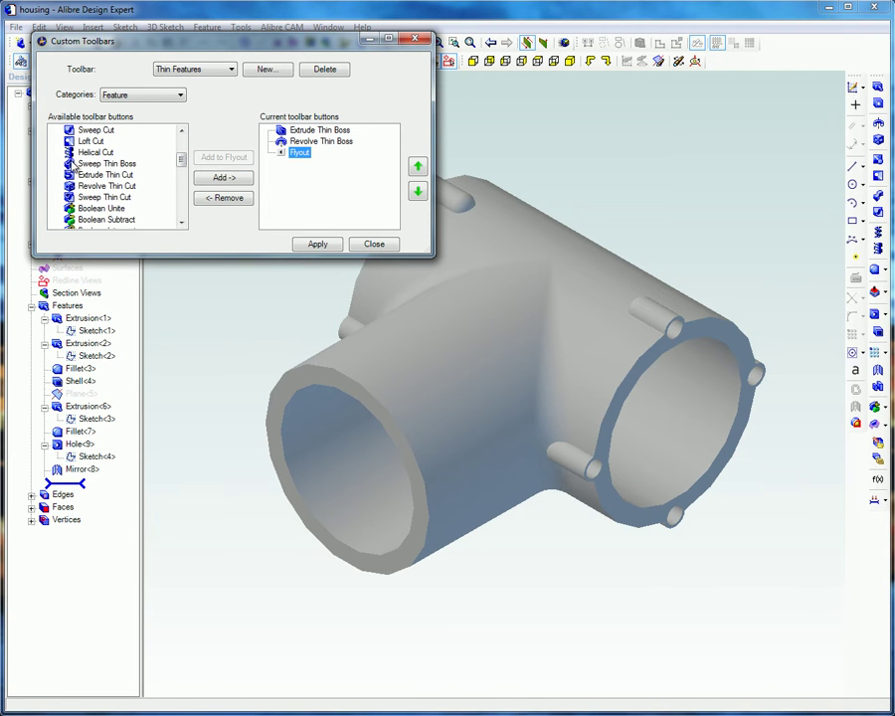
left_click(100, 163)
left_click(204, 157)
left_click(99, 163)
left_click(204, 159)
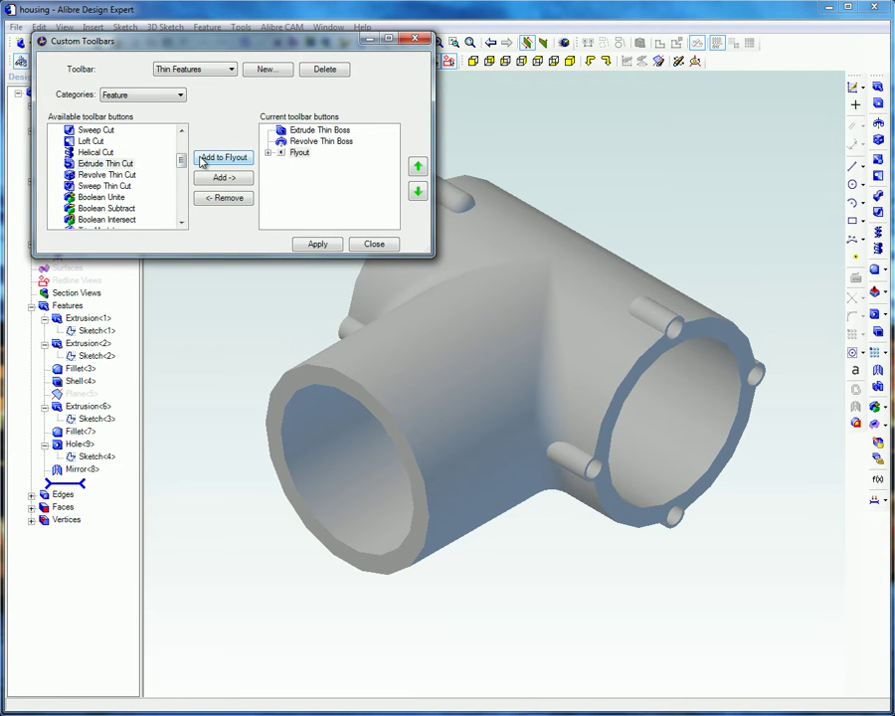
Add Revolve Thin Cut and Sweep Thin Cut, then apply the toolbar changes and close
left_click(99, 163)
left_click(210, 177)
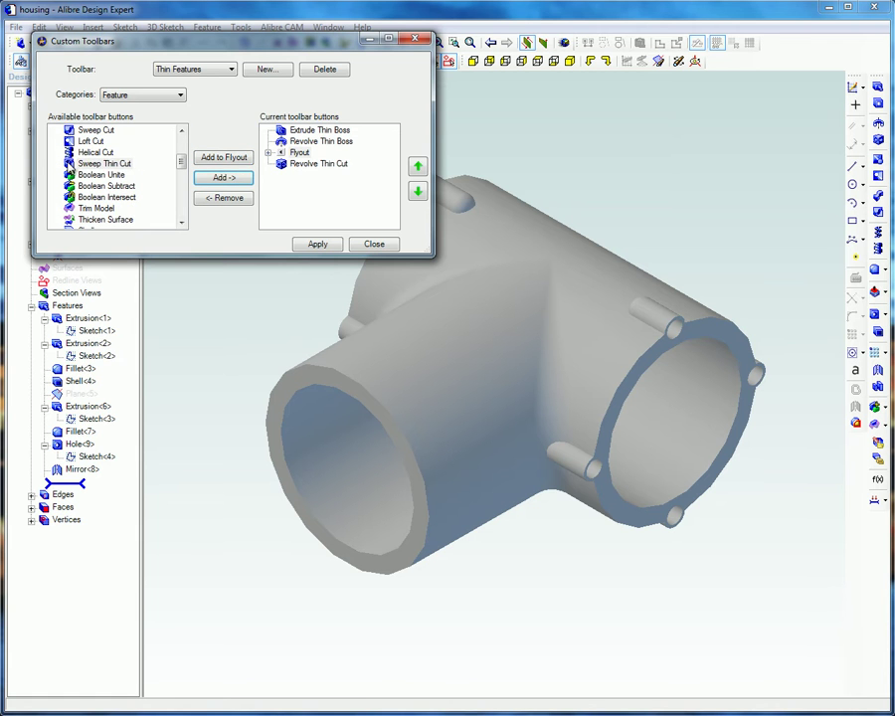
left_click(100, 163)
left_click(217, 177)
left_click(314, 248)
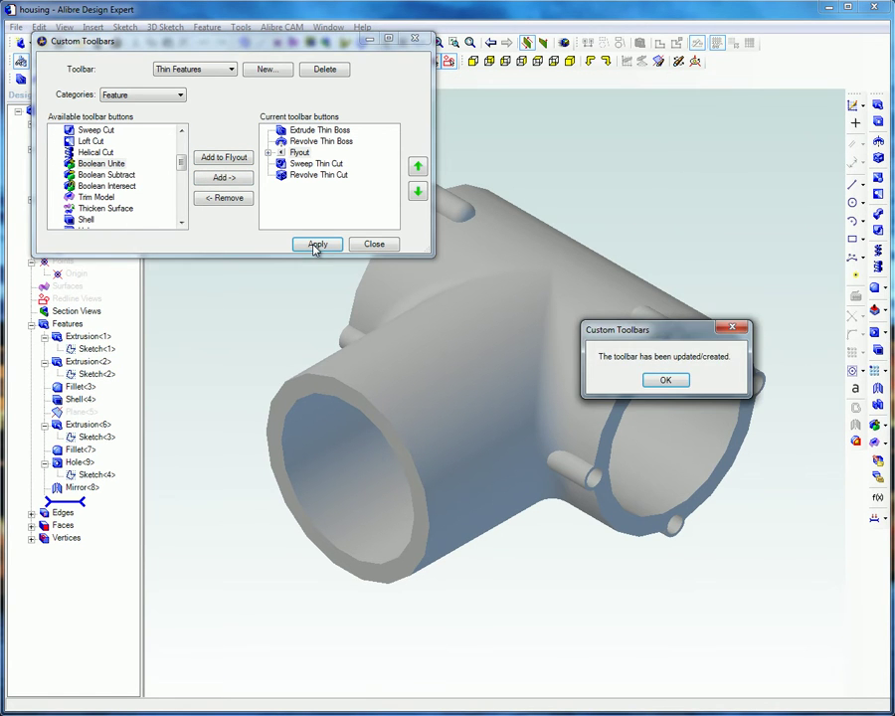
left_click(665, 380)
left_click(374, 243)
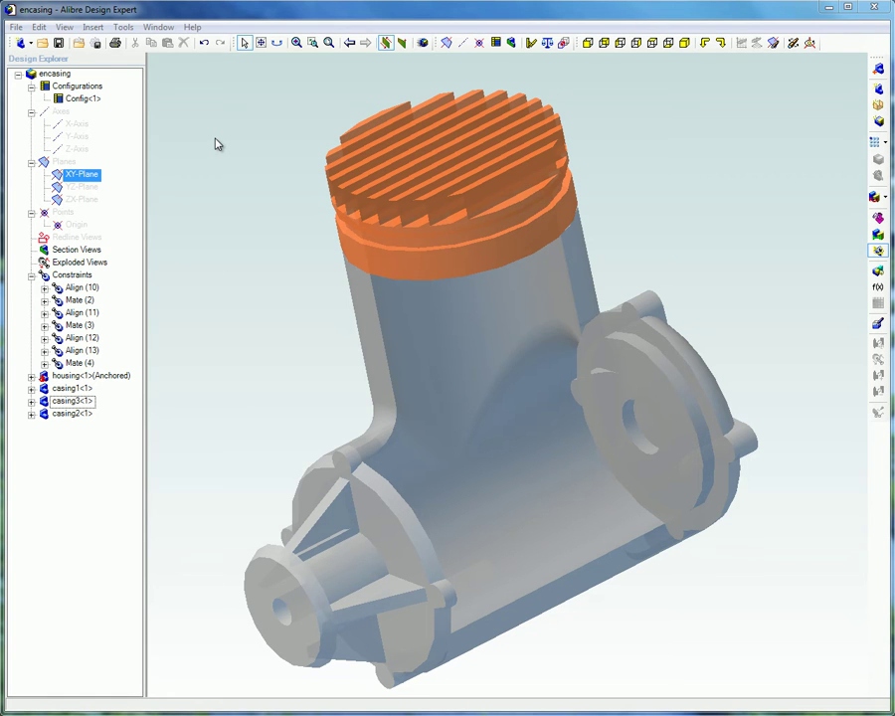
In Tools > Options > Color Scheme, start a new scheme named 'Blue Green Scheme'
left_click(119, 27)
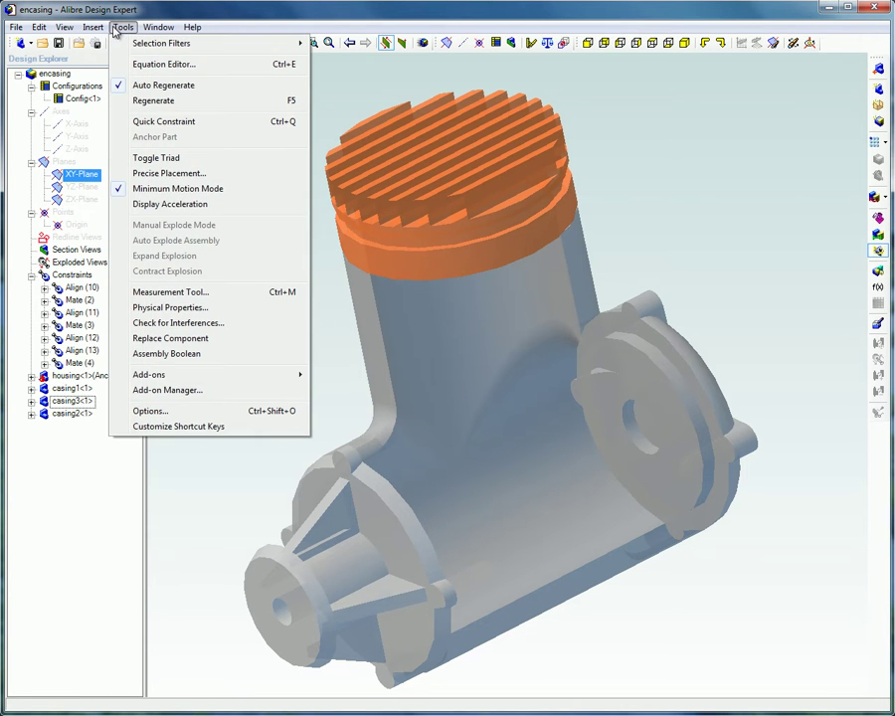
left_click(162, 411)
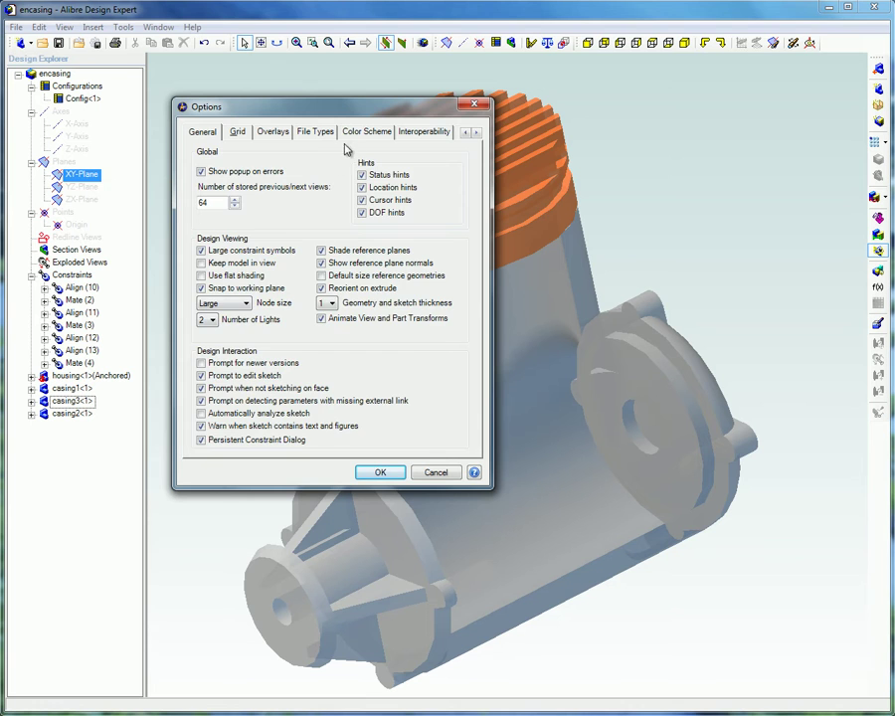
left_click(357, 135)
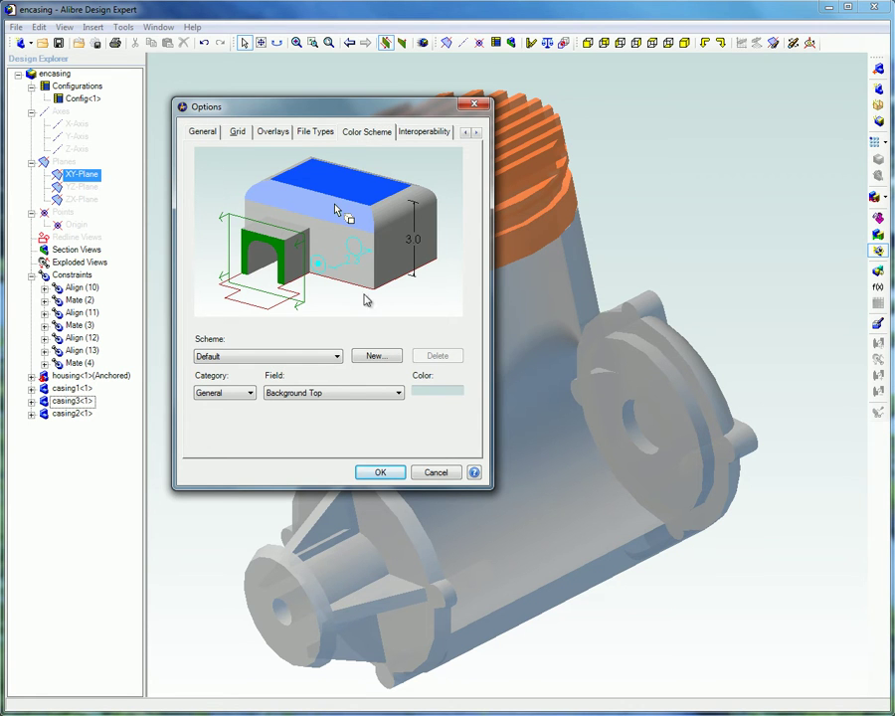
left_click(375, 357)
type("Blue")
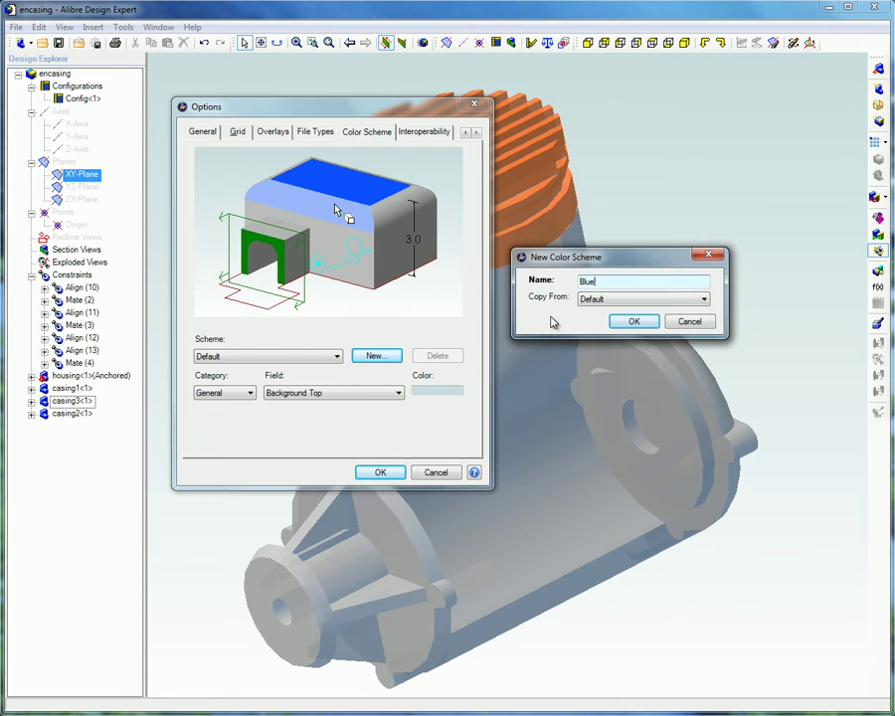
type(" Green Scheme")
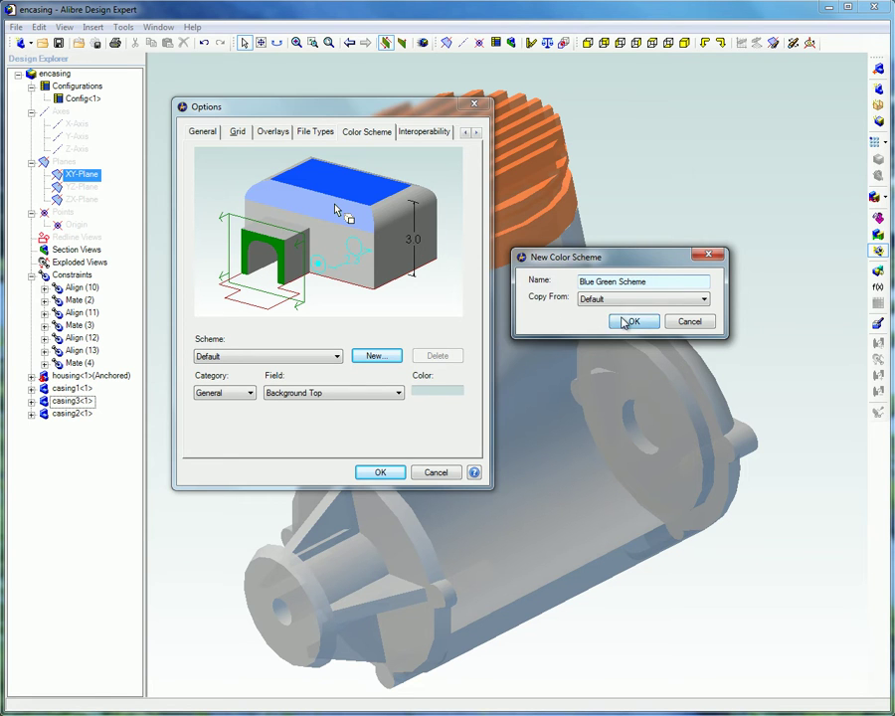
Confirm the new scheme and set the General Background Top colour to cyan
left_click(628, 322)
left_click(247, 393)
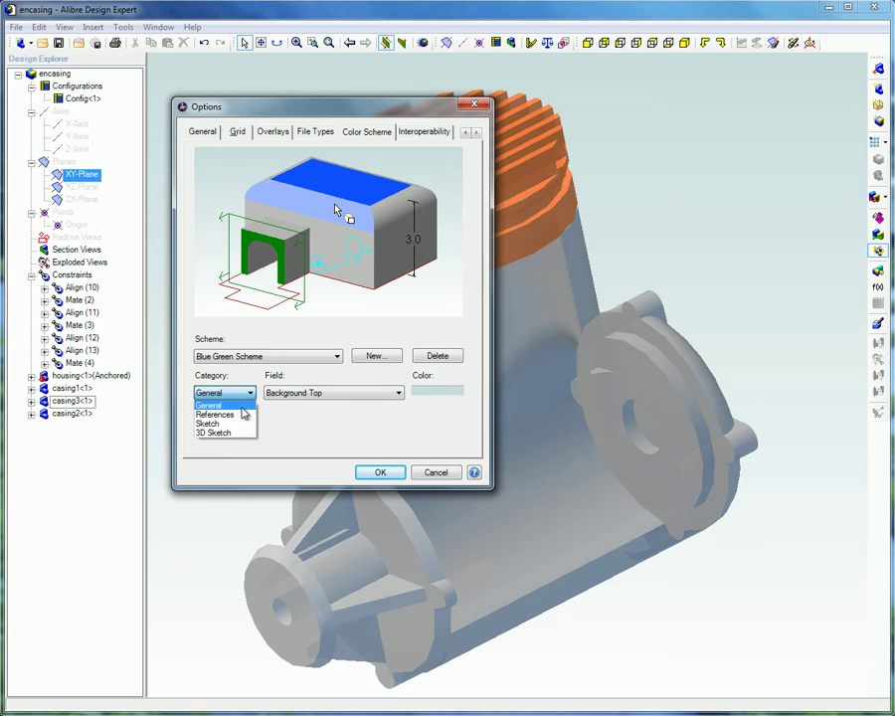
left_click(309, 404)
left_click(395, 394)
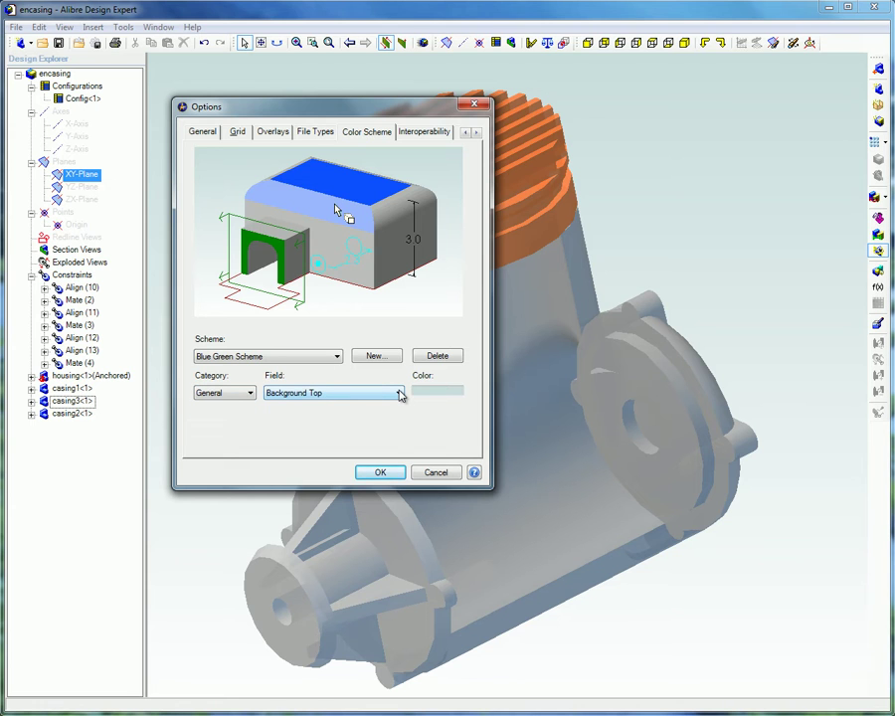
left_click(399, 393)
left_click(428, 393)
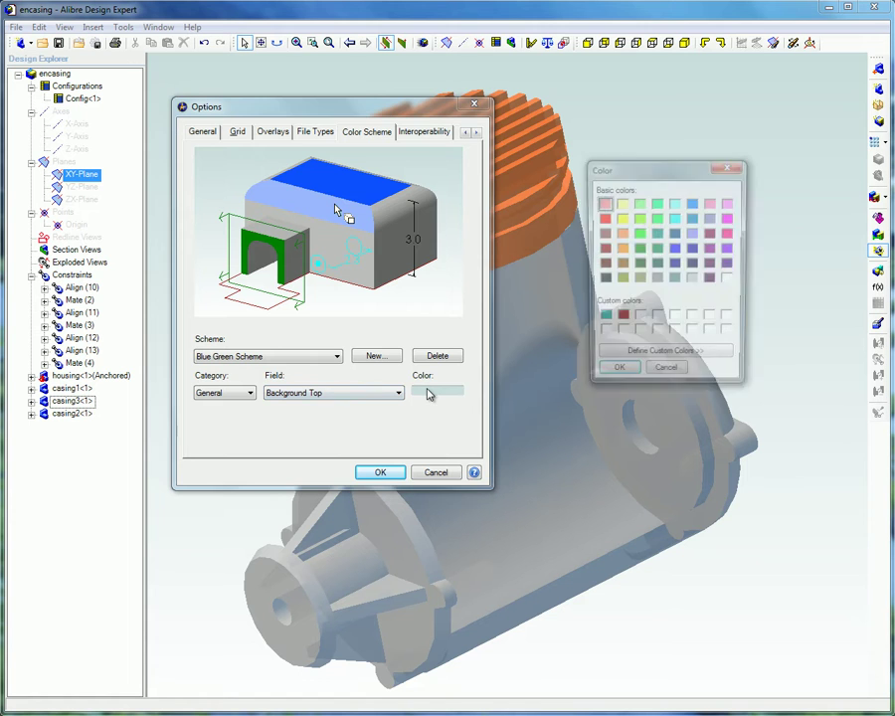
left_click(677, 205)
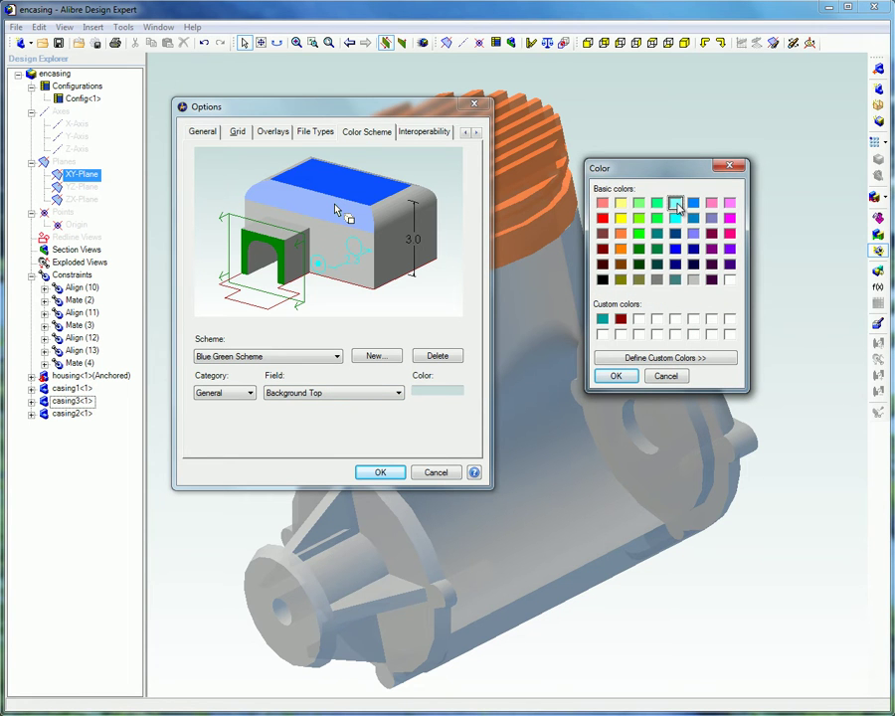
left_click(615, 376)
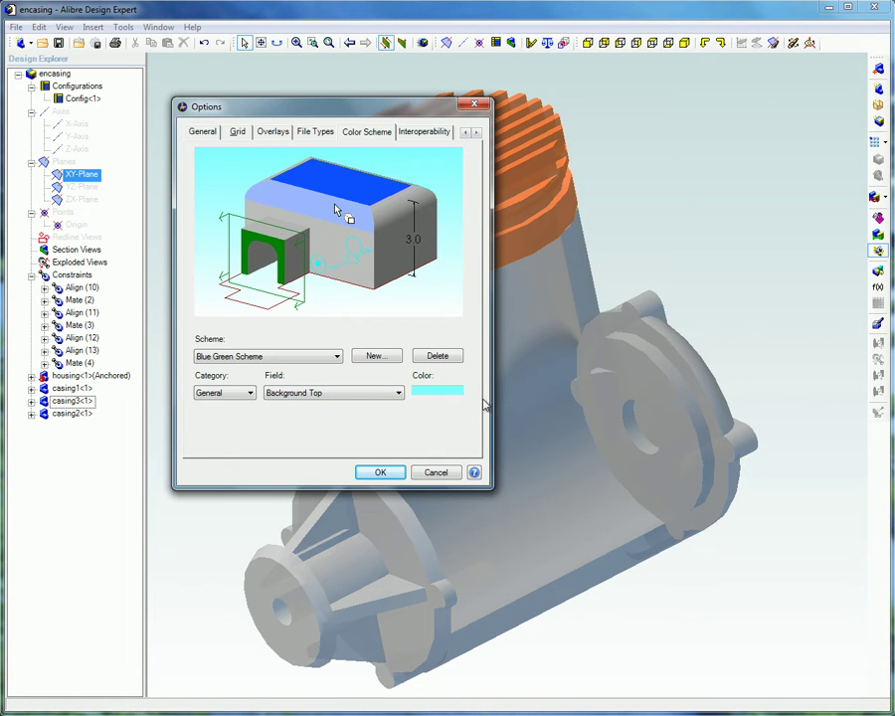
Set Background Bottom to teal and close Options with OK
left_click(400, 393)
left_click(388, 415)
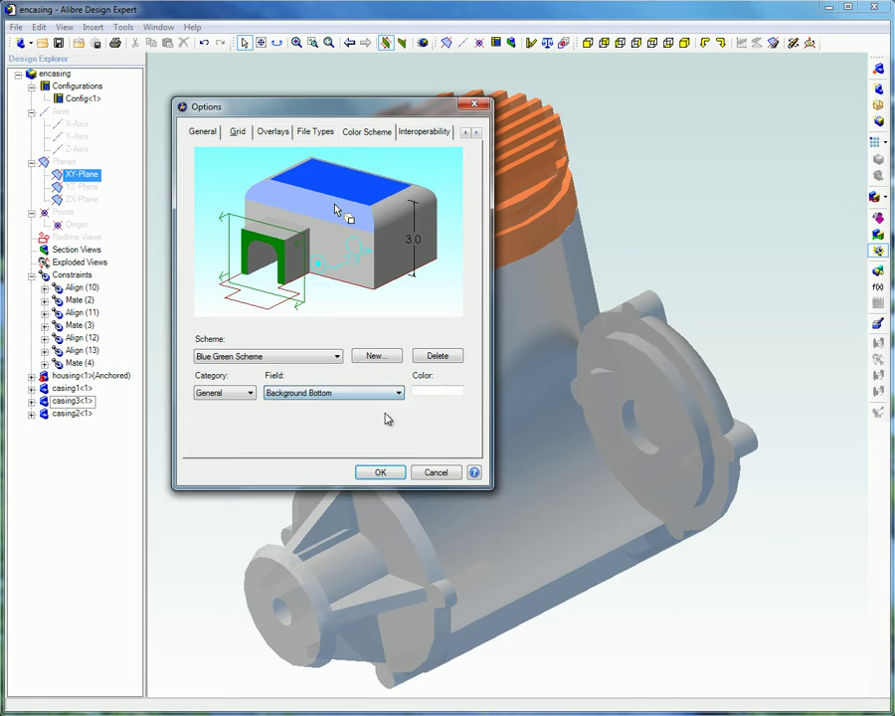
left_click(443, 393)
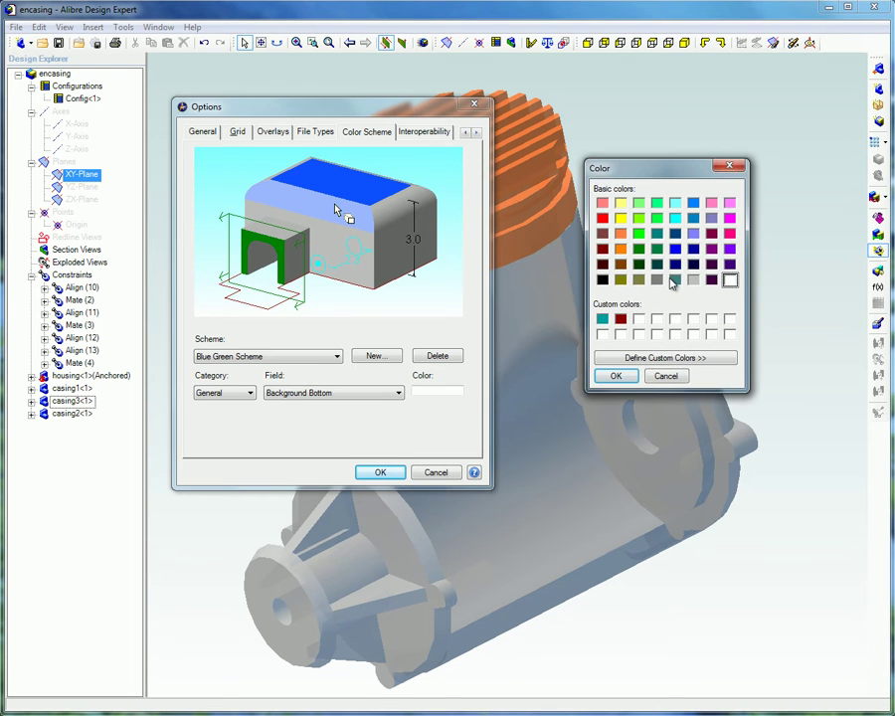
left_click(675, 281)
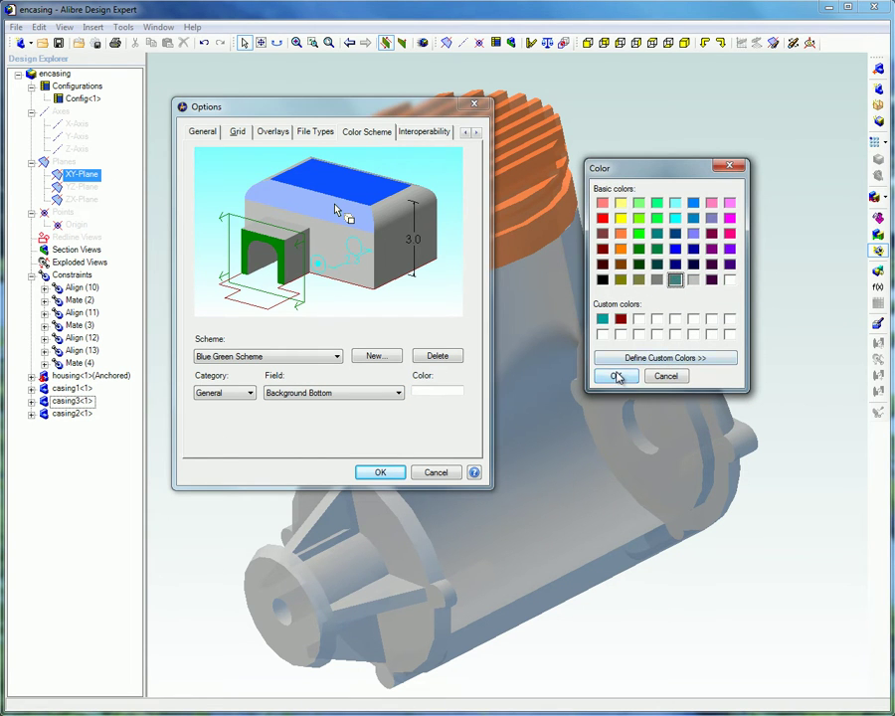
left_click(617, 375)
left_click(381, 473)
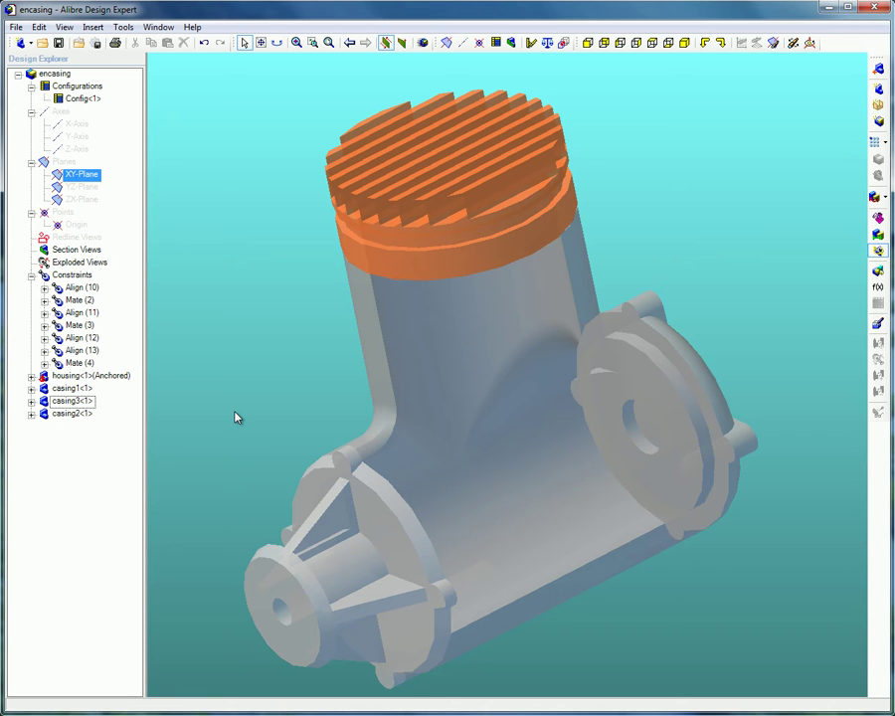
Switch to the small motor assembly window to see the cyan-to-teal background
key("alt+Tab")
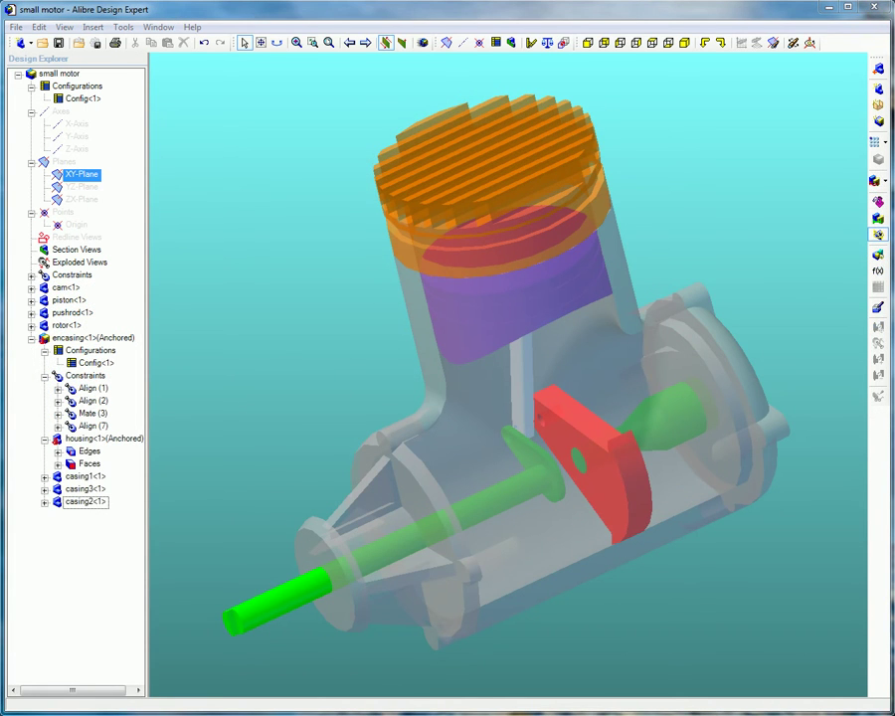